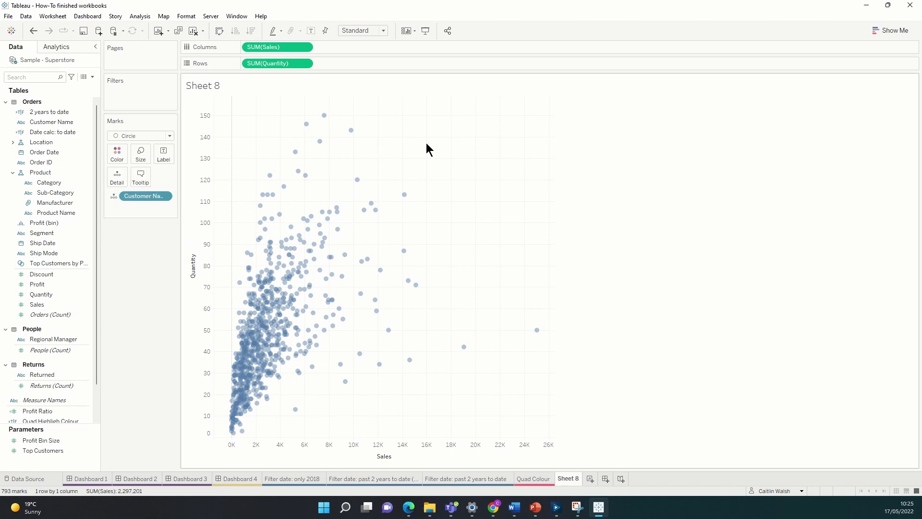
- Drop an Average Line from the Analytics pane onto Table, adding average Sales and Quantity lines
mouse_move(406, 197)
left_click(77, 48)
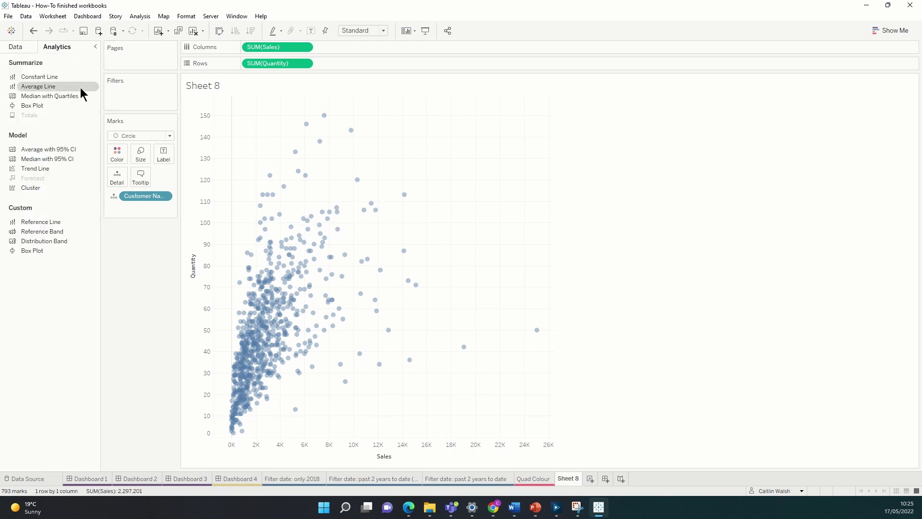
left_click_drag(63, 86, 278, 114)
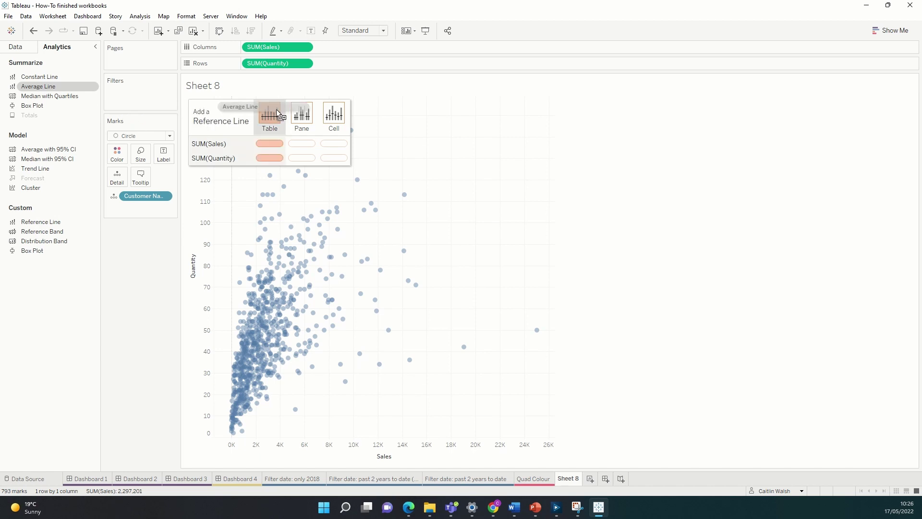
left_click_drag(277, 110, 276, 110)
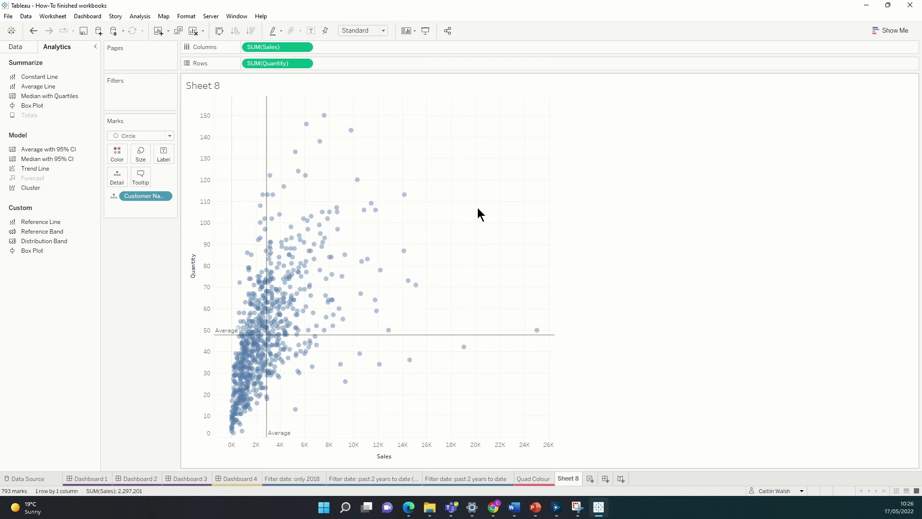
- Create a new calculated field from the Data pane menu named 'Quadrant Highlight Colour'
left_click(19, 50)
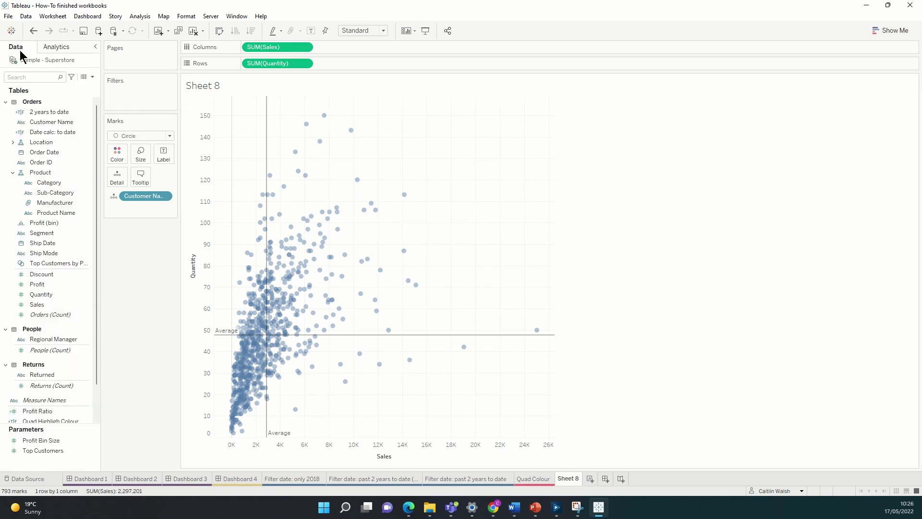
left_click(91, 77)
left_click(48, 87)
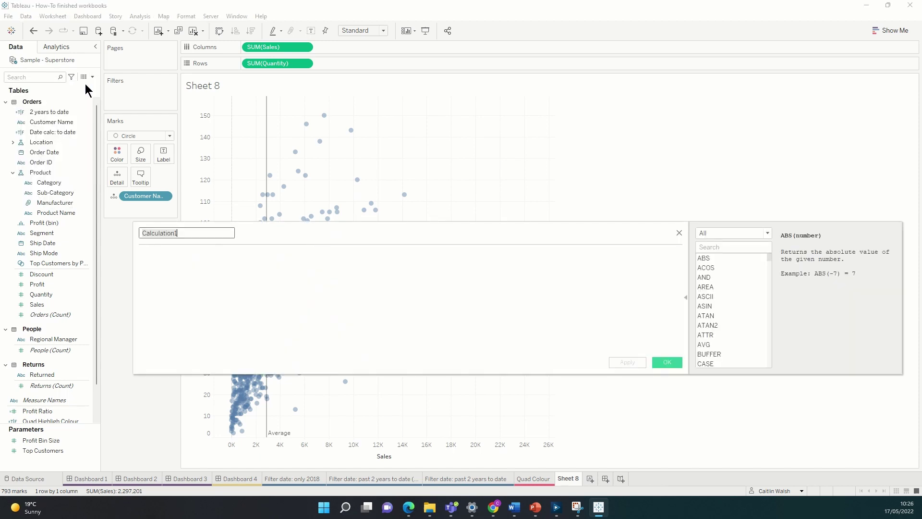
key("BackSpace")
type("Qudrant")
key("BackSpace")
key("BackSpace")
key("BackSpace")
key("BackSpace")
key("BackSpace")
type("adrant Highlight Colour")
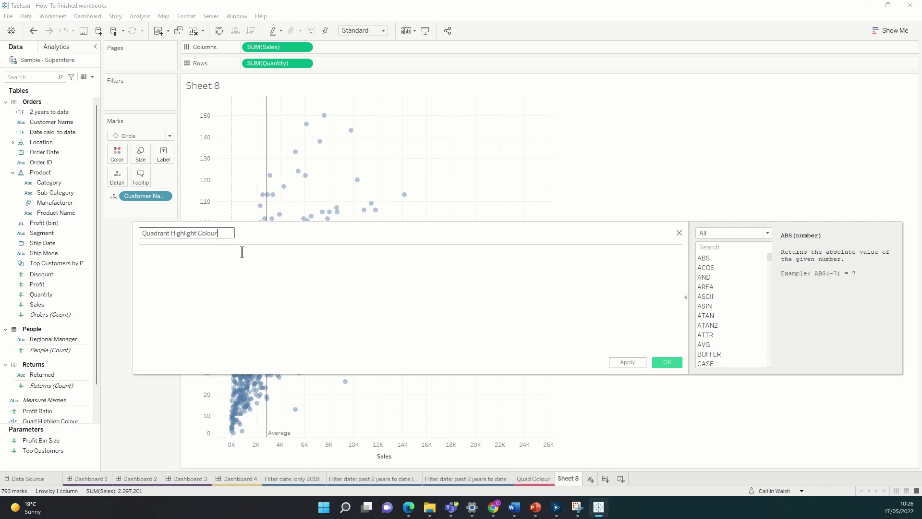
left_click(220, 256)
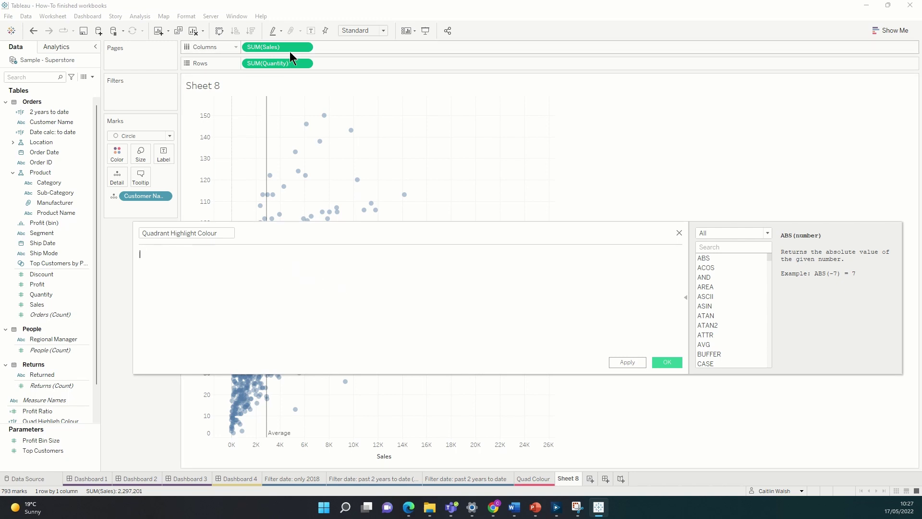
- Write the first condition SUM(Sales) > WINDOW_AVG(SUM(Sales)) followed by AND
left_click_drag(289, 48, 216, 267)
type(">")
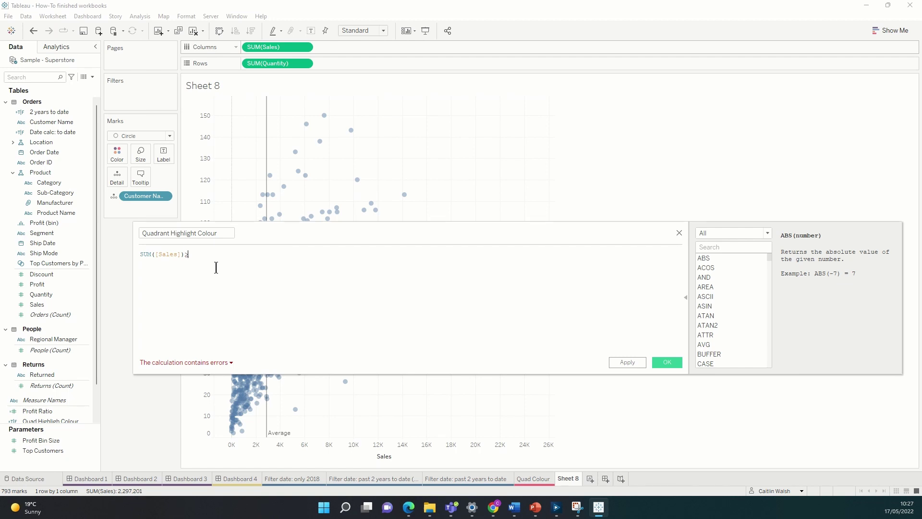
type("WIND")
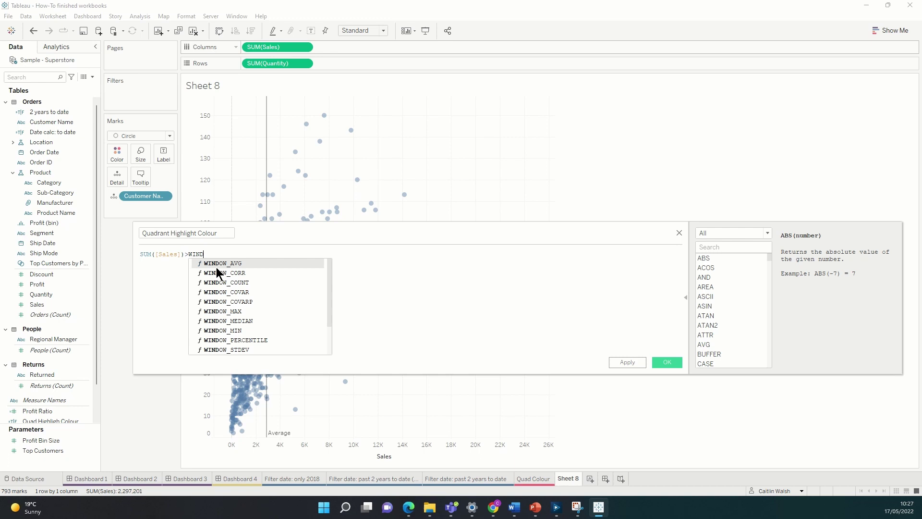
key("Return")
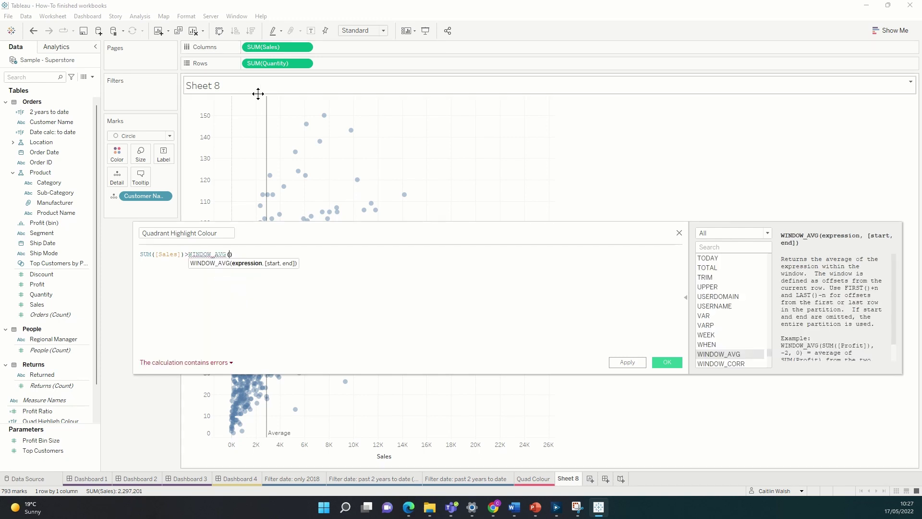
mouse_move(277, 47)
left_mouse_down()
mouse_move(246, 239)
mouse_move(231, 267)
left_mouse_up()
key("Return")
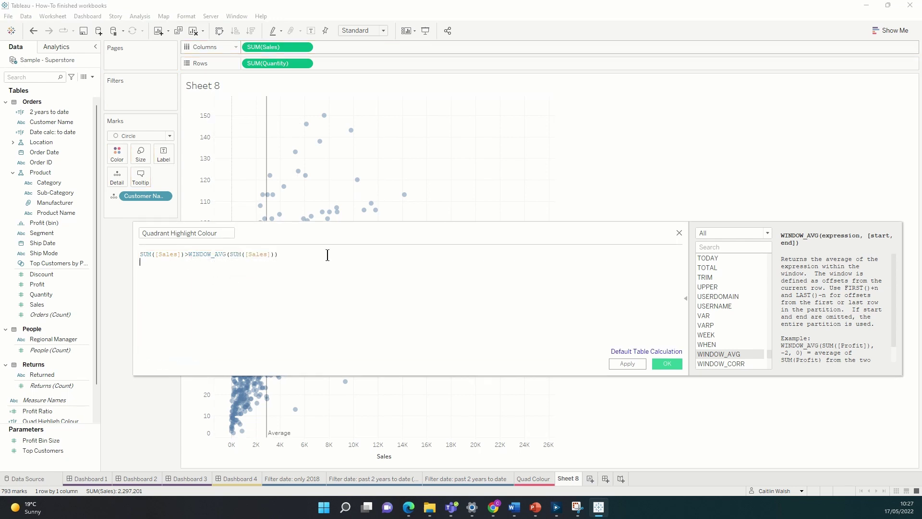
type("AND")
key("Return")
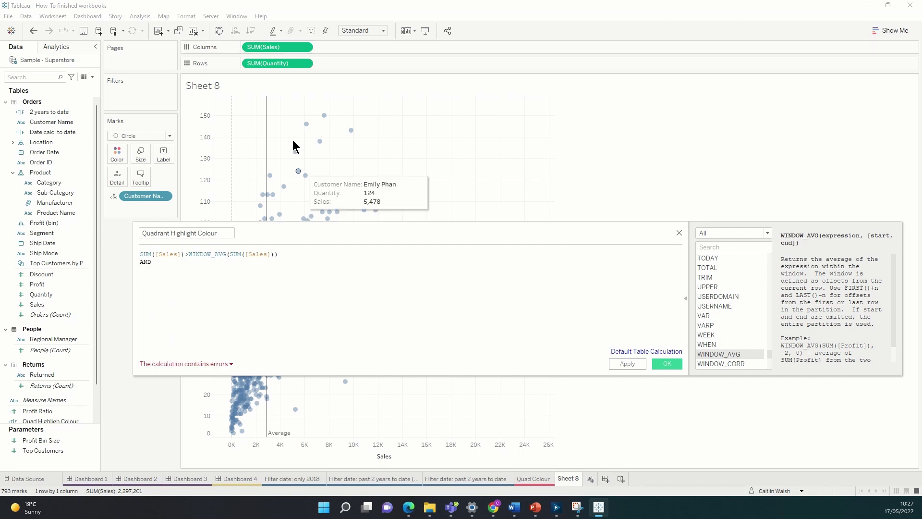
- Add SUM(Quantity) > WINDOW_AVG(SUM(Quantity)), fix the parentheses, and save the field
left_click_drag(264, 65, 196, 278)
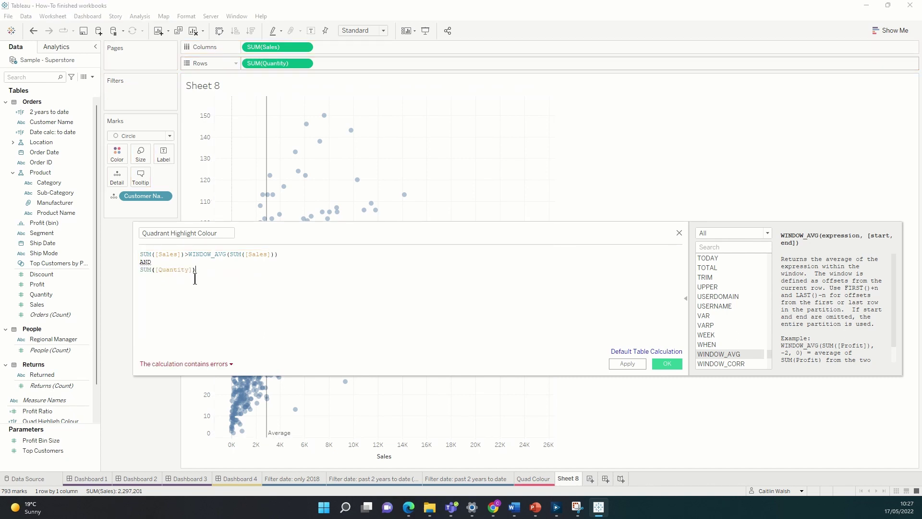
type(">WIND")
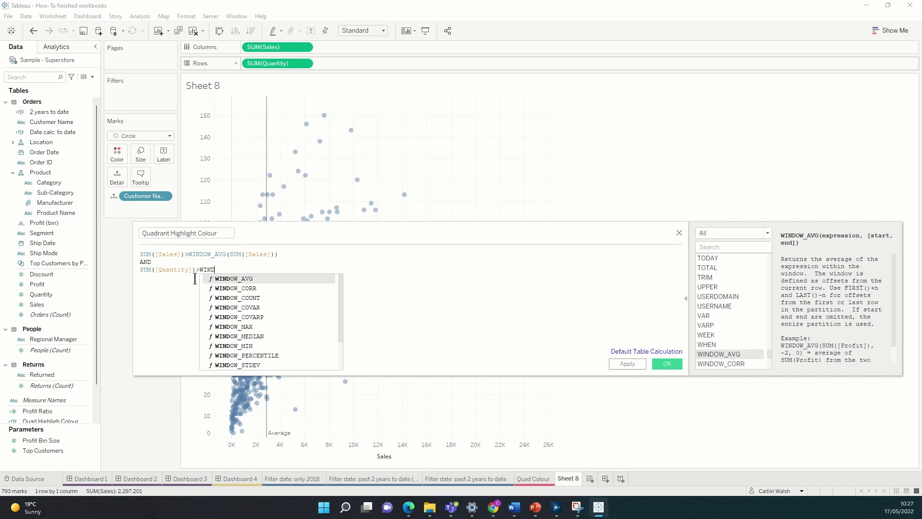
left_click(224, 278)
left_click_drag(302, 67, 246, 270)
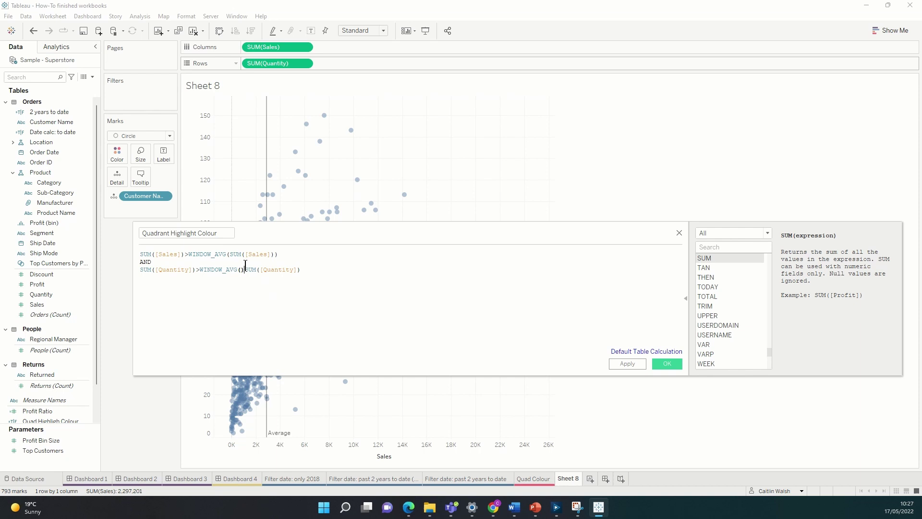
left_click(245, 265)
key("BackSpace")
key("Right")
key("Right")
key("Right")
key("Right")
key("Right")
key("Right")
key("Right")
key("Right")
key("Right")
key("Right")
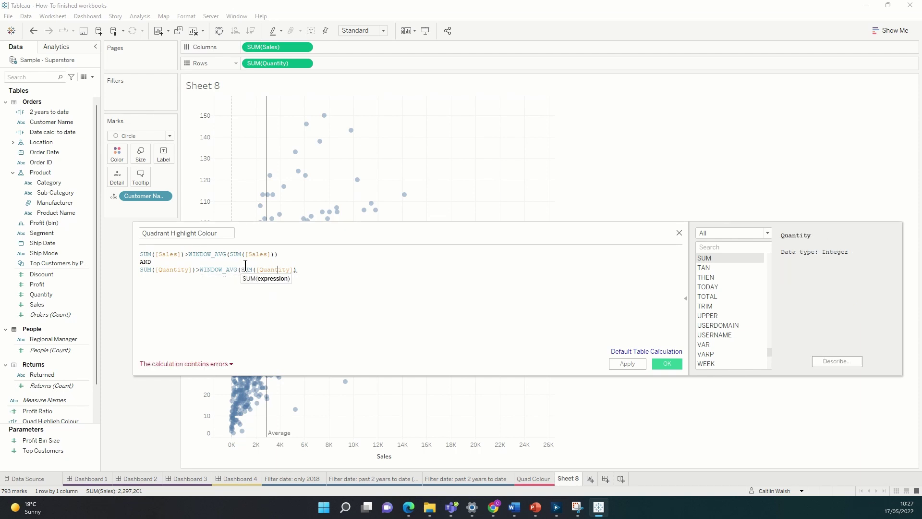
key("Right")
key("Right")
type(")")
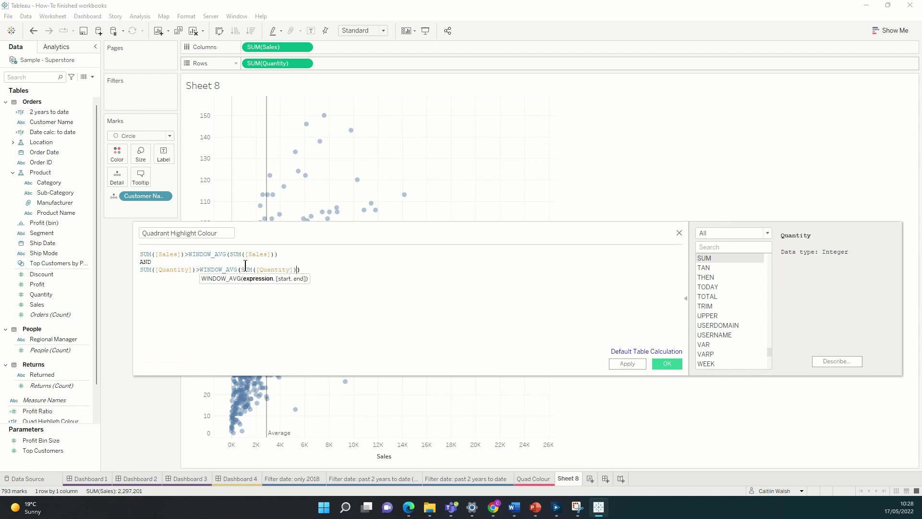
left_click(329, 277)
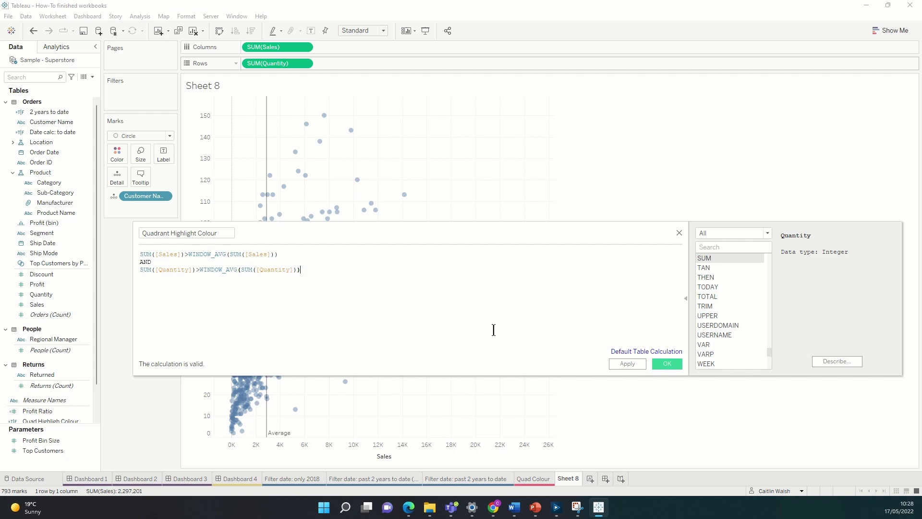
left_click(665, 363)
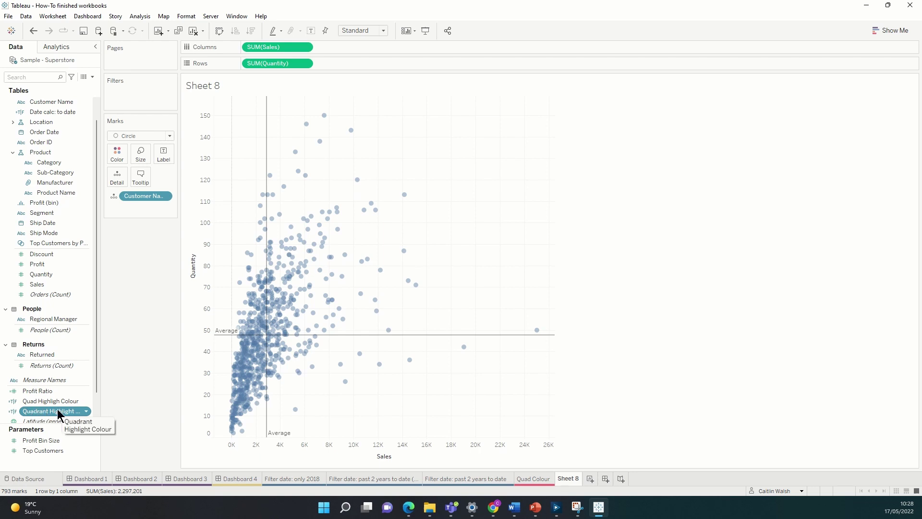
- Put Quadrant Highlight Colour on Color, showing every customer as False, and open the pill's menu
left_click_drag(46, 413, 119, 157)
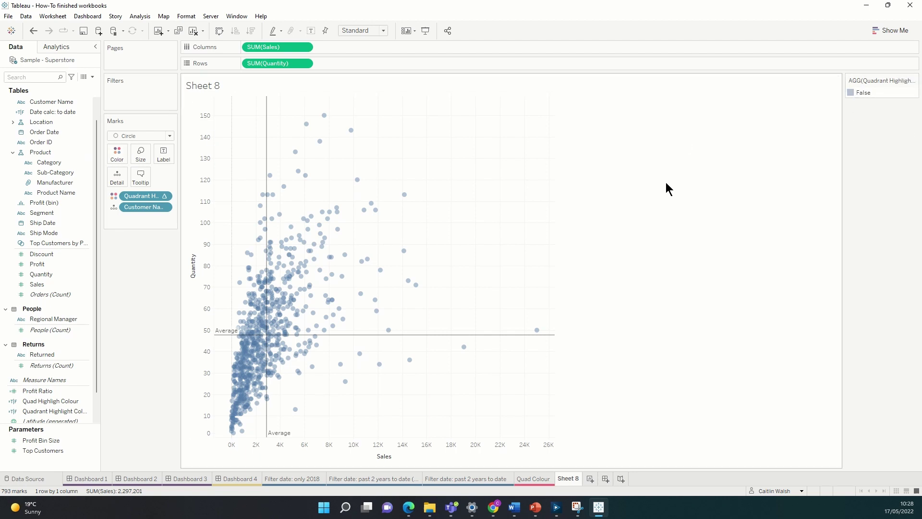
right_click(157, 197)
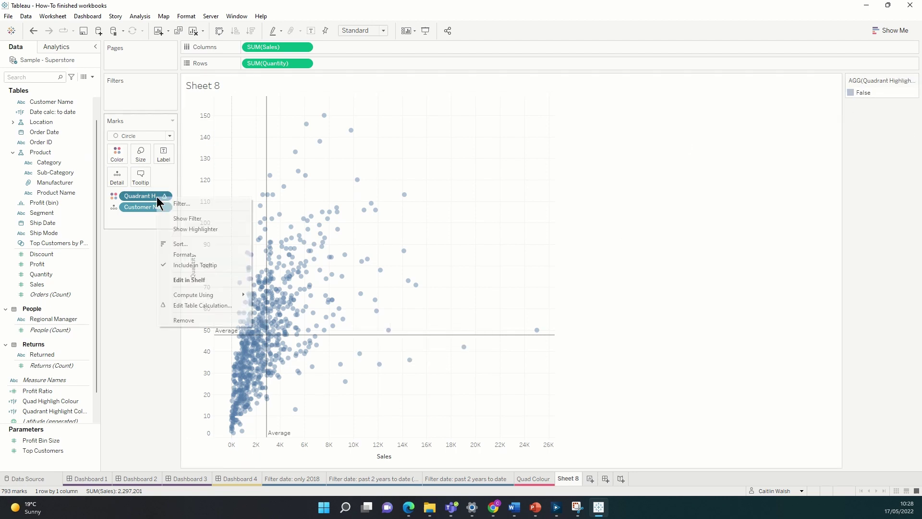
- Set the table calculation to Specific Dimensions with Customer Name ticked so top-right customers show True
left_click(207, 307)
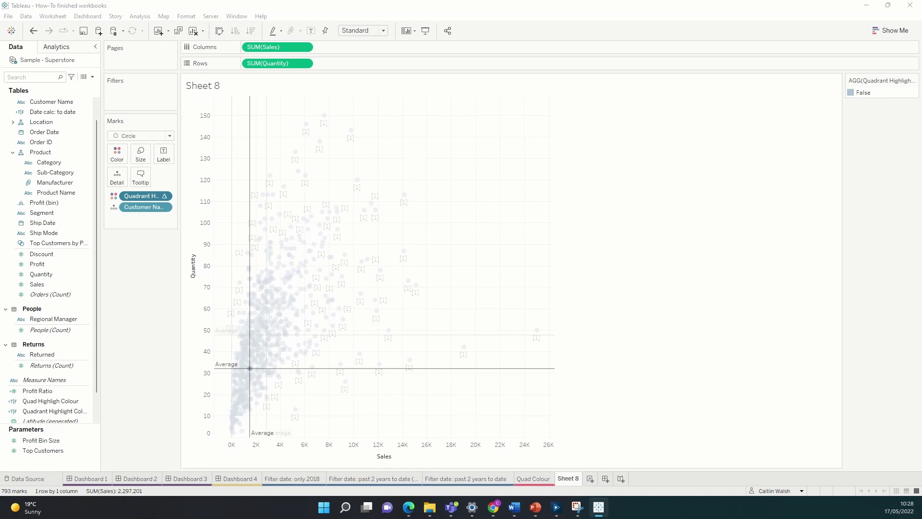
left_click_drag(122, 224, 571, 113)
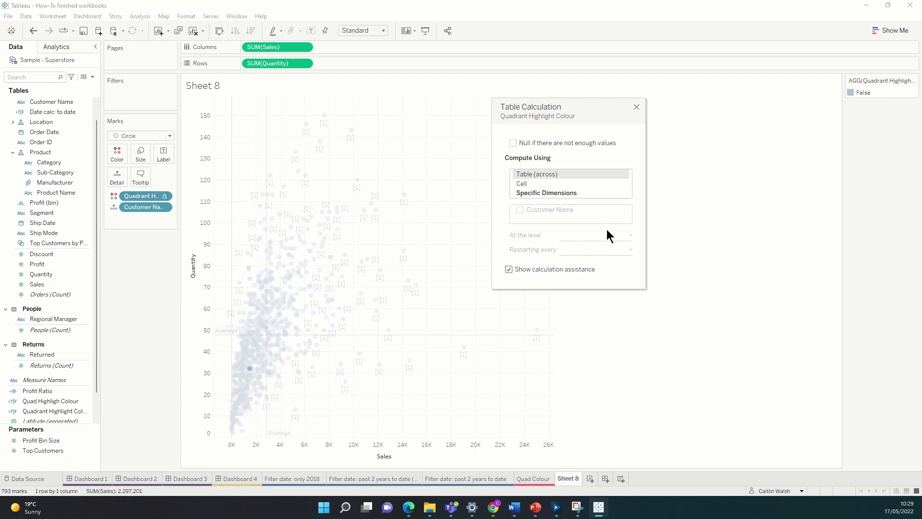
left_click(593, 193)
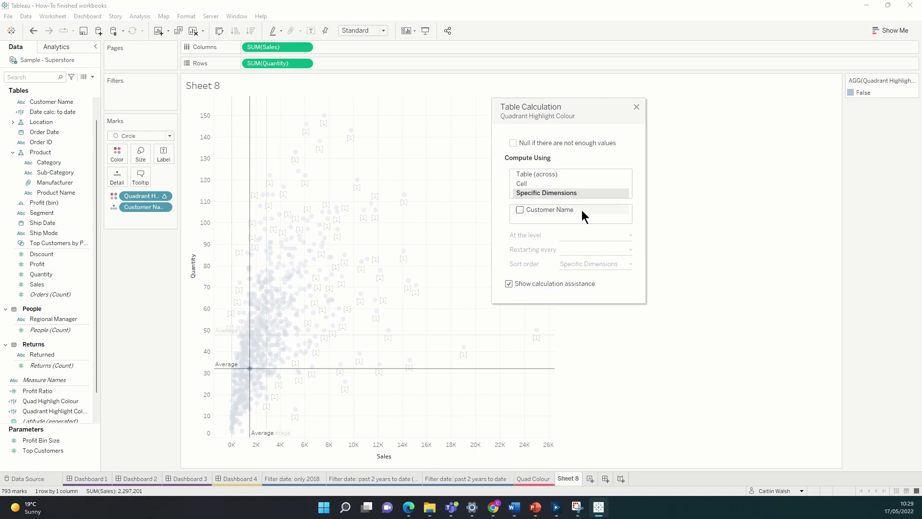
left_click(520, 211)
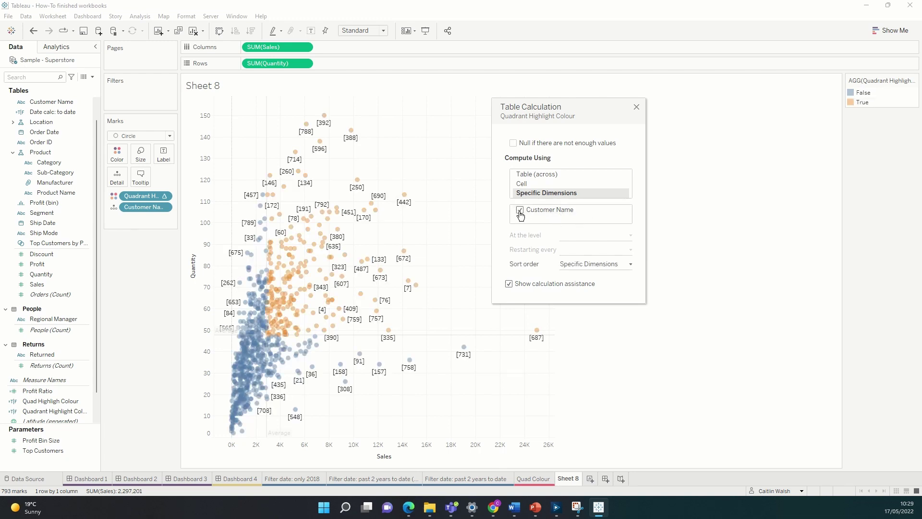
left_click(636, 107)
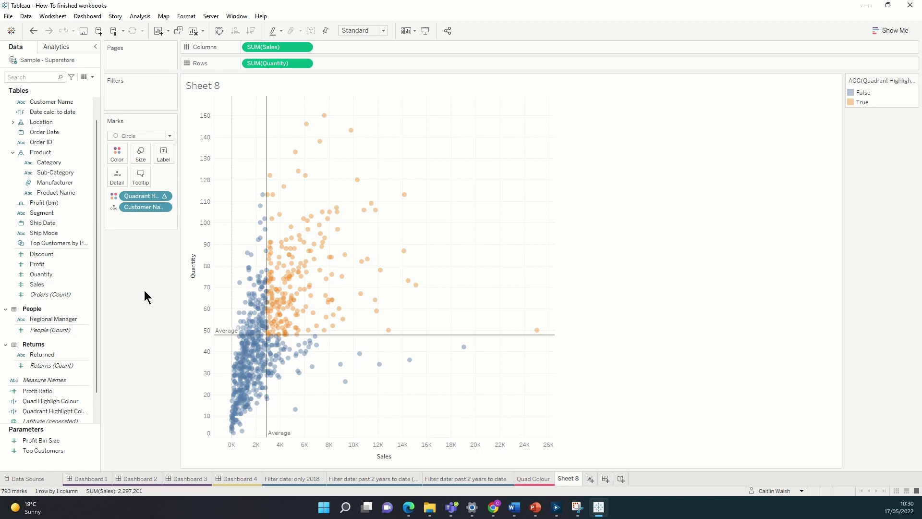
- Add a Category filter including all categories and show it as a checklist
left_click_drag(50, 162, 131, 97)
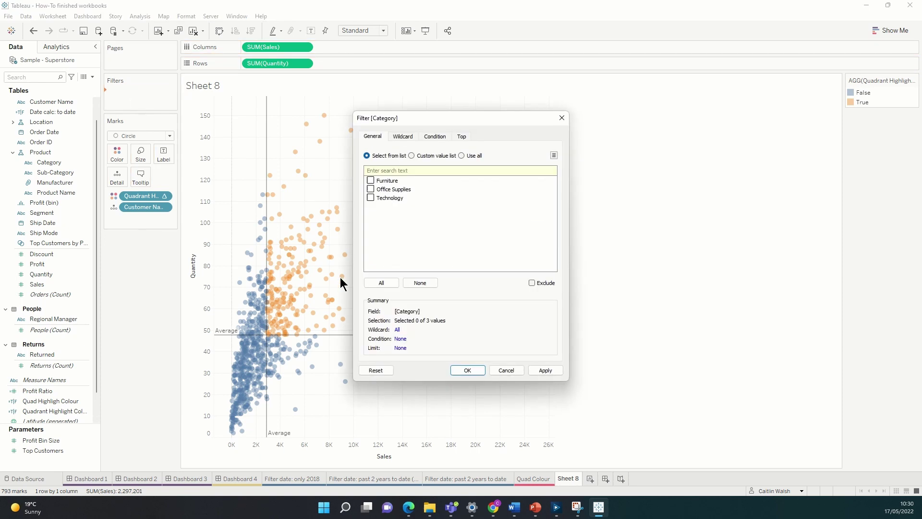
left_click(381, 283)
left_click(462, 369)
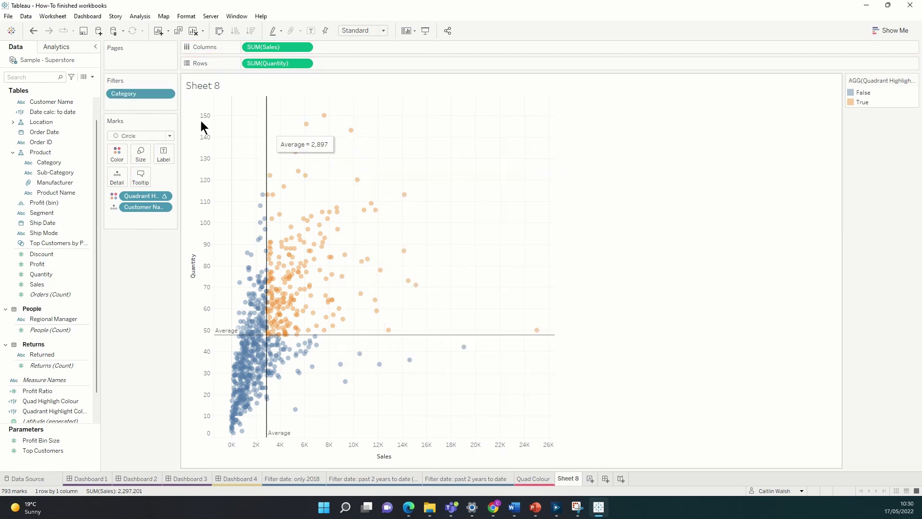
right_click(131, 95)
left_click(159, 118)
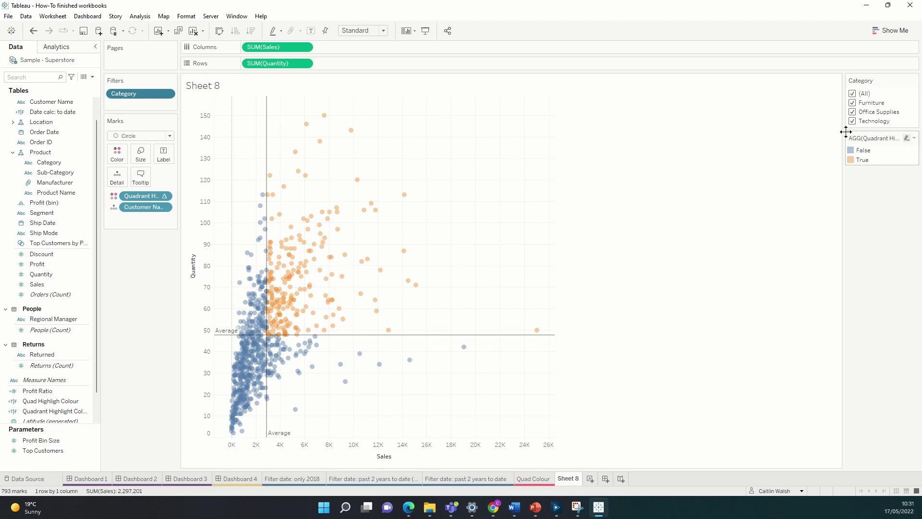
- Test the filter by unticking Furniture and Office Supplies, then re-tick (All)
left_click(852, 103)
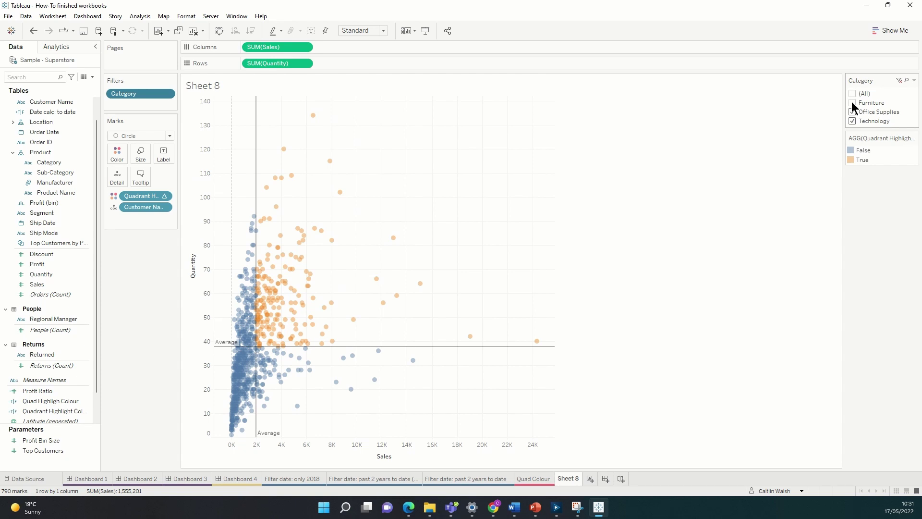
left_click(853, 111)
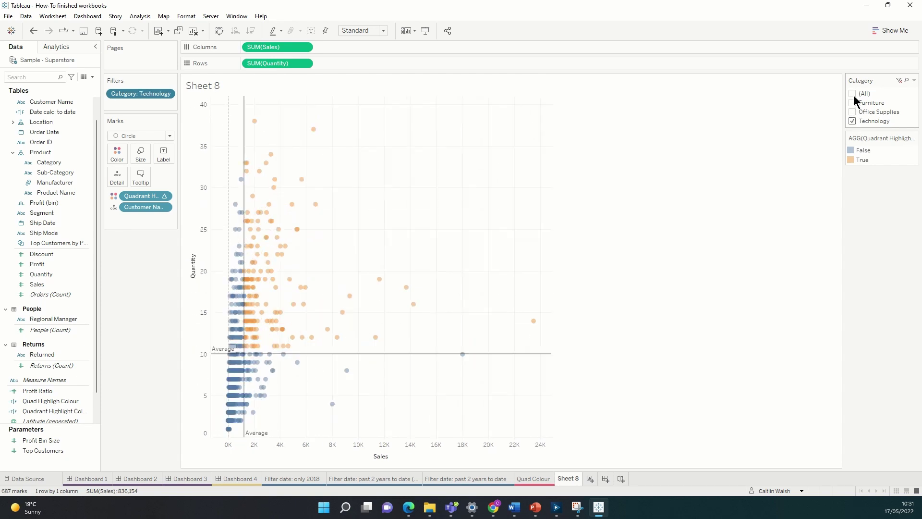
left_click(853, 94)
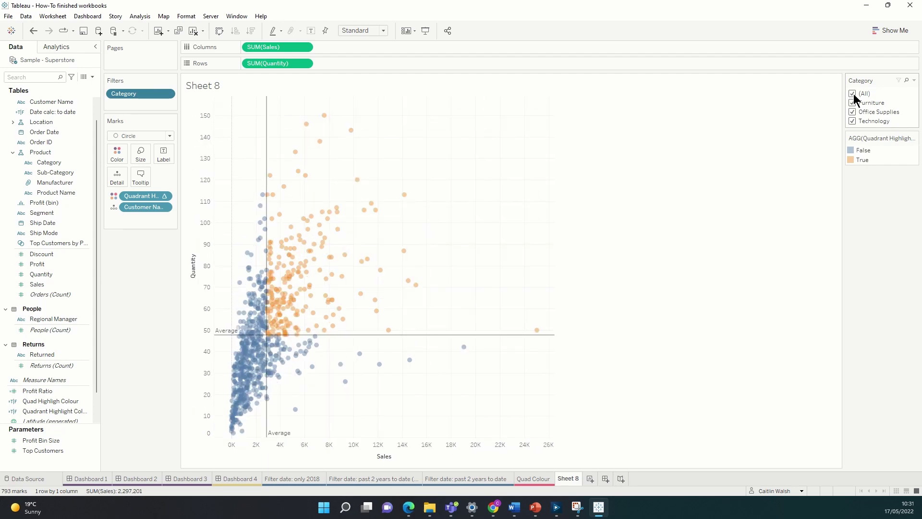